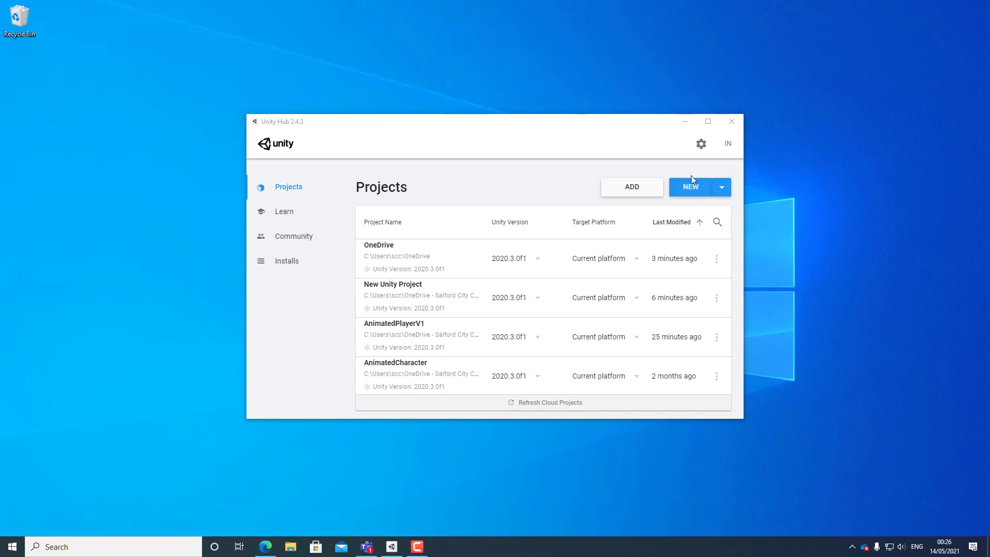
Start a new 3D project in Unity Hub and replace the default name with 'Collab'.
left_click(692, 194)
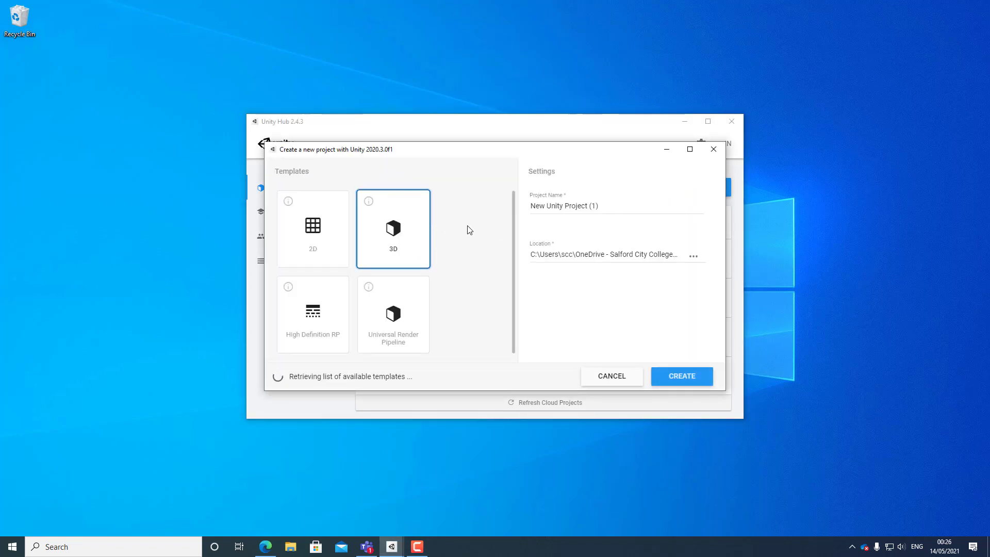
left_click(598, 205)
key("ctrl+a")
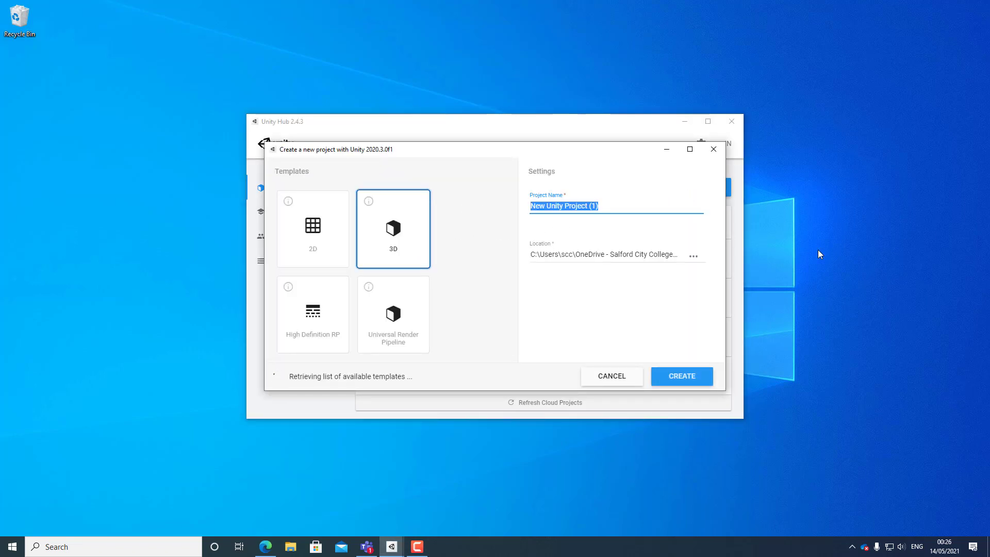
type("Co")
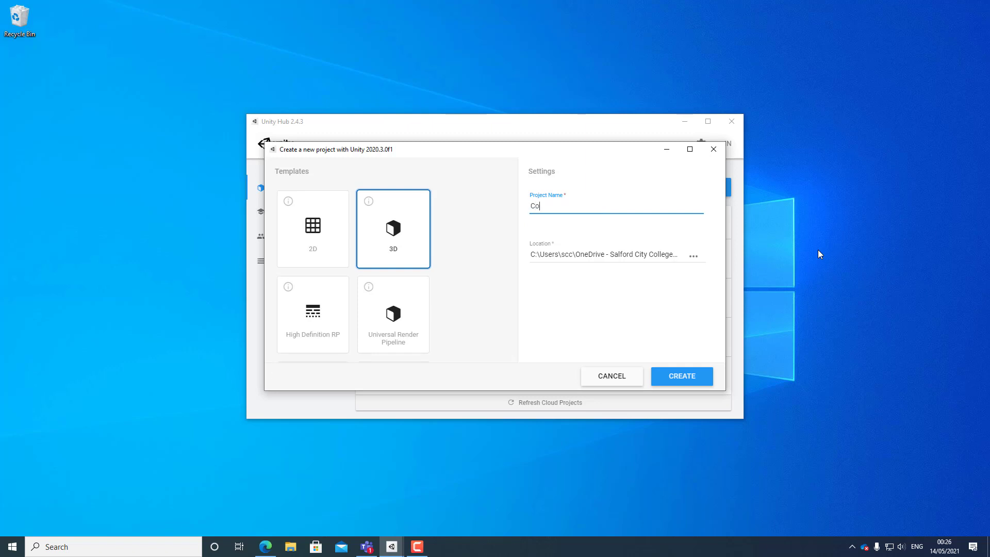
type("llab")
Create the Collab project and add a 3D Terrain to SampleScene from the Hierarchy.
left_click(684, 376)
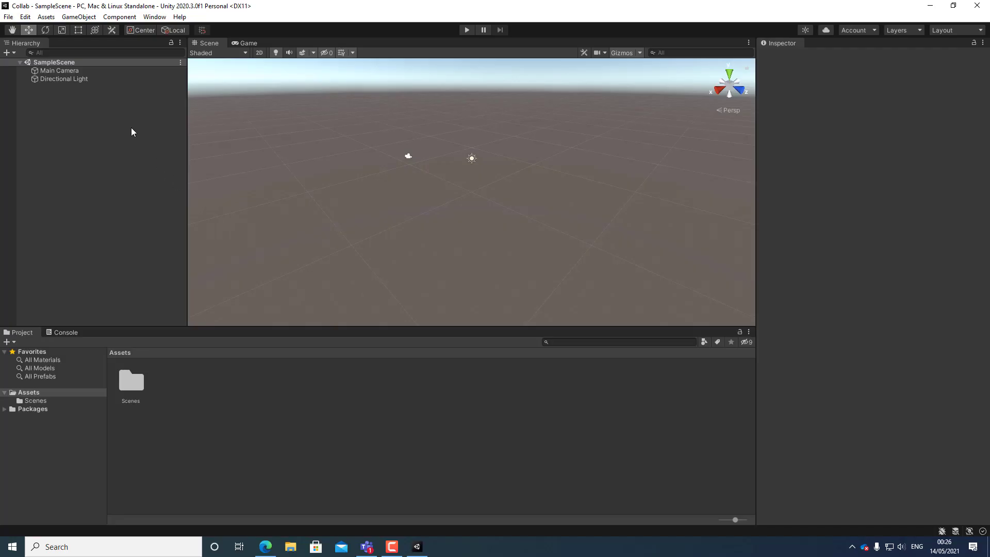
right_click(132, 129)
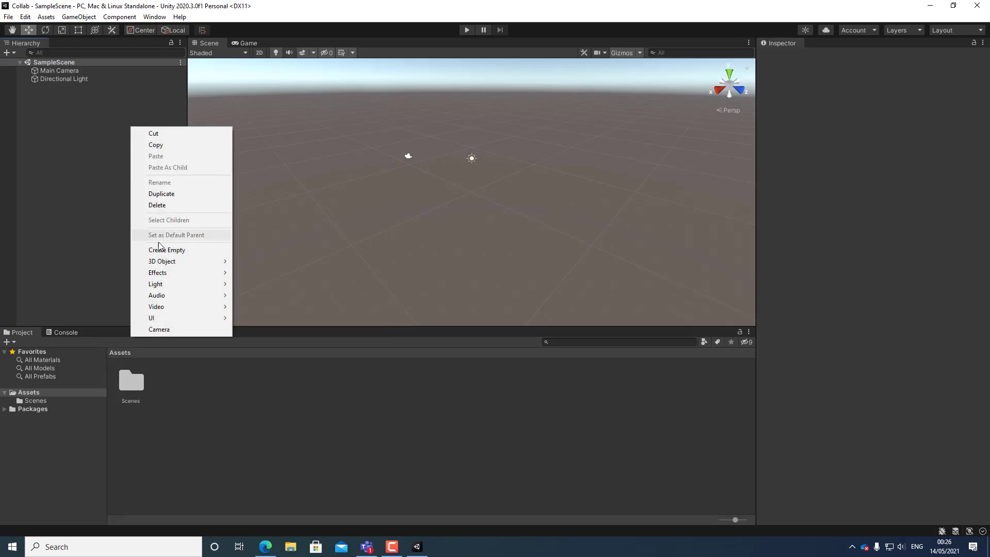
mouse_move(174, 265)
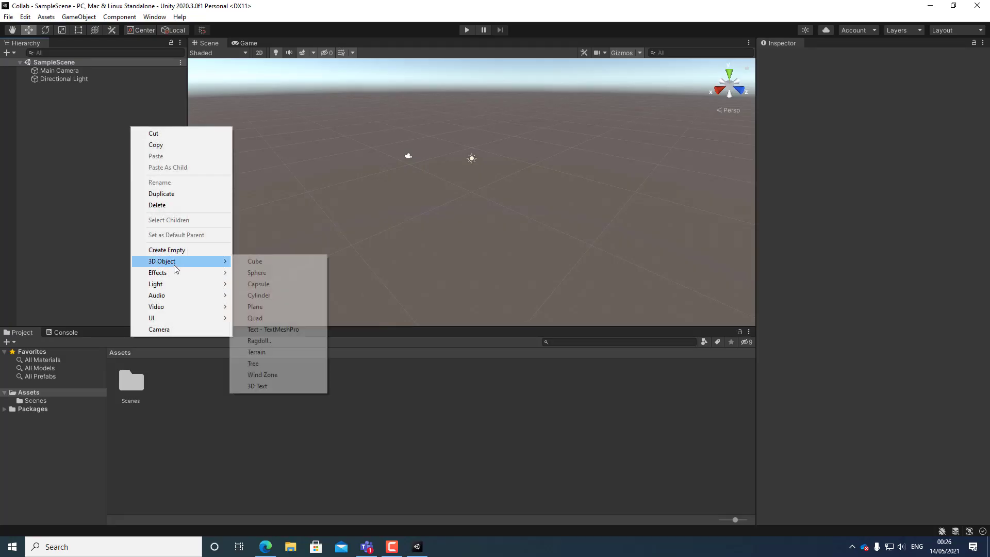
left_click(281, 352)
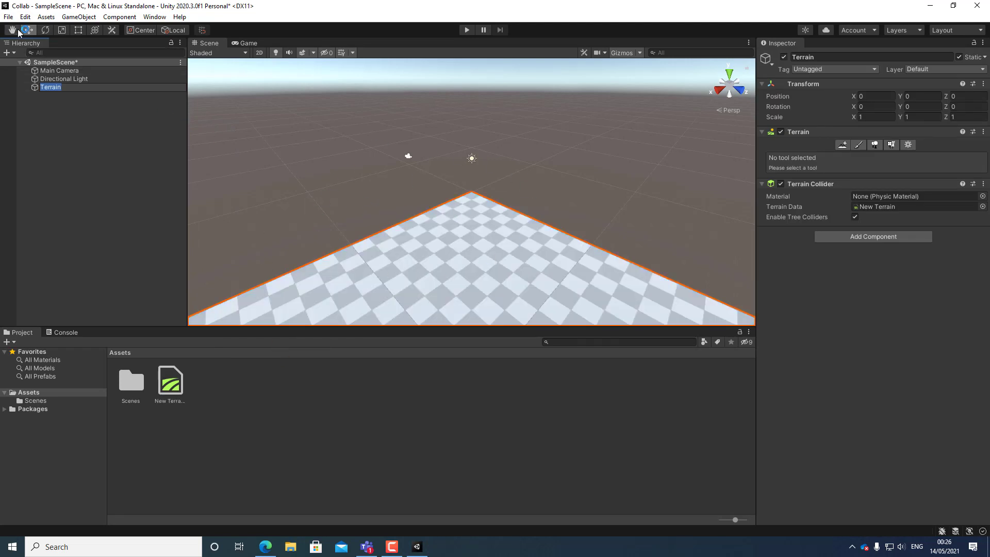
Save the current scene and then the whole project.
left_click(8, 17)
left_click(21, 66)
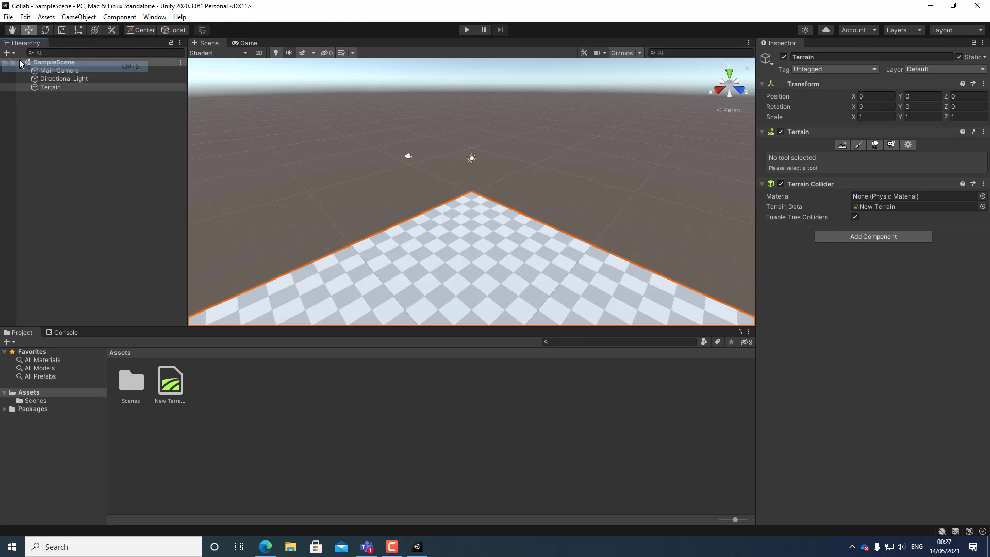
left_click(9, 18)
left_click(37, 128)
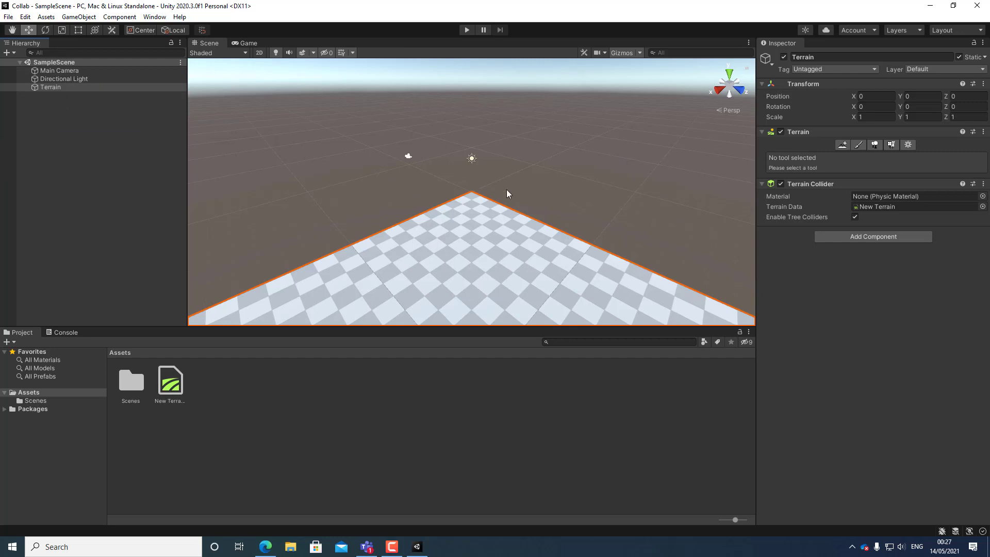
Check the Account menu, then open the Collaborate panel from the toolbar.
left_click(871, 32)
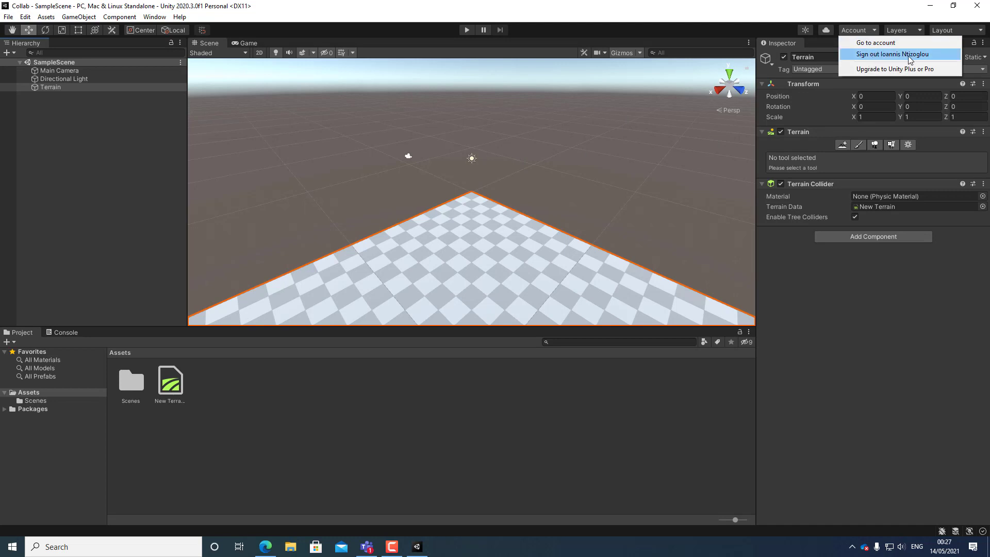
left_click(808, 32)
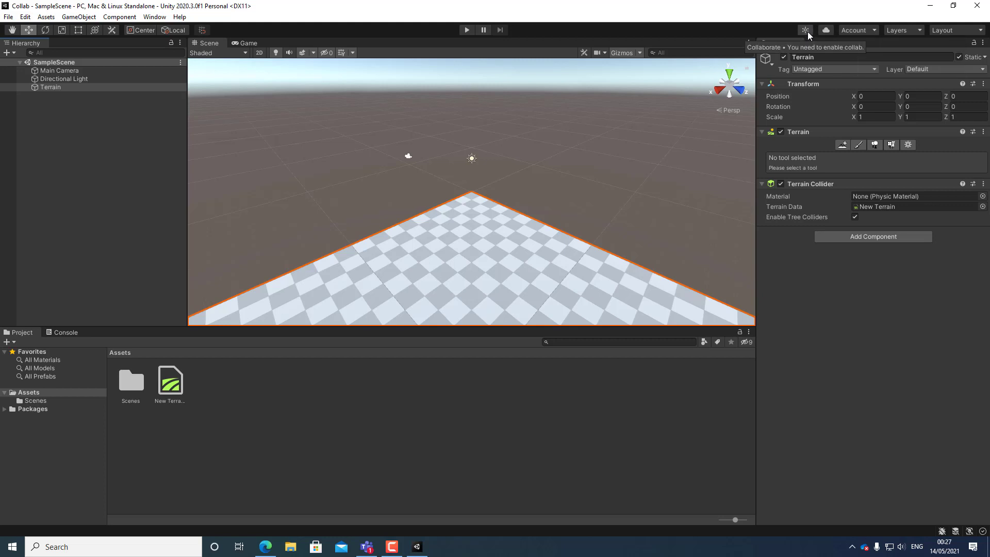
left_click(808, 30)
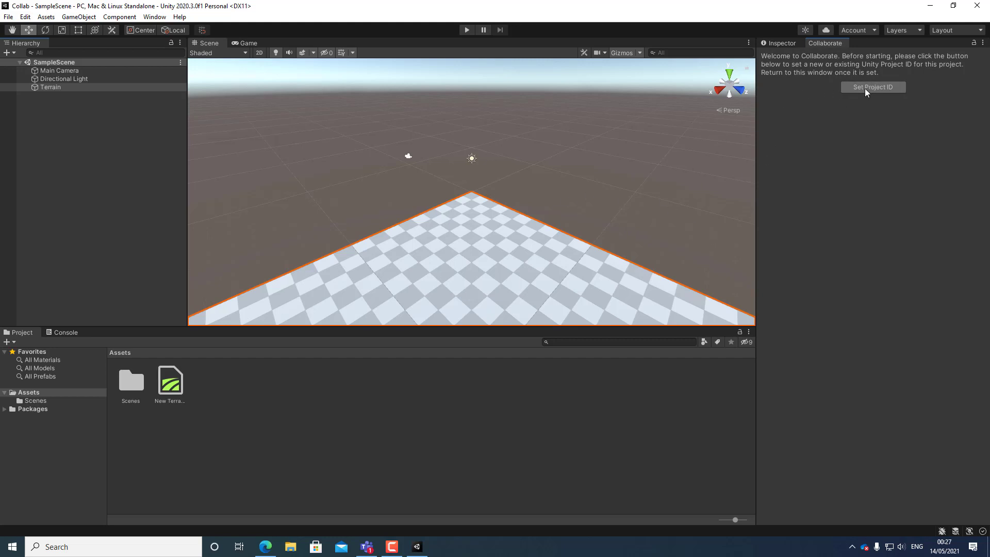
Begin setting a project ID, dock Project Settings beside the scene, and choose organization Alpha Design.
left_click(865, 89)
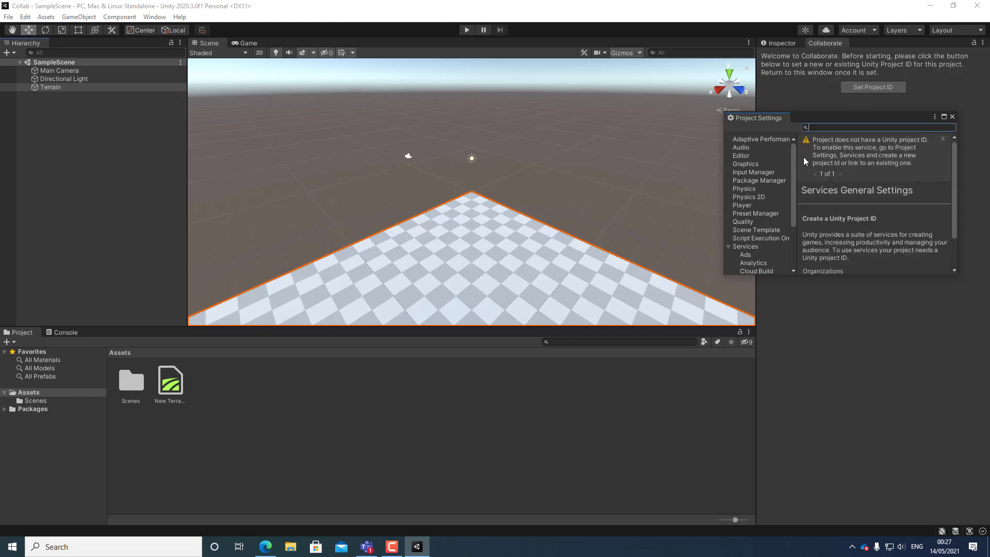
left_click_drag(757, 119, 793, 54)
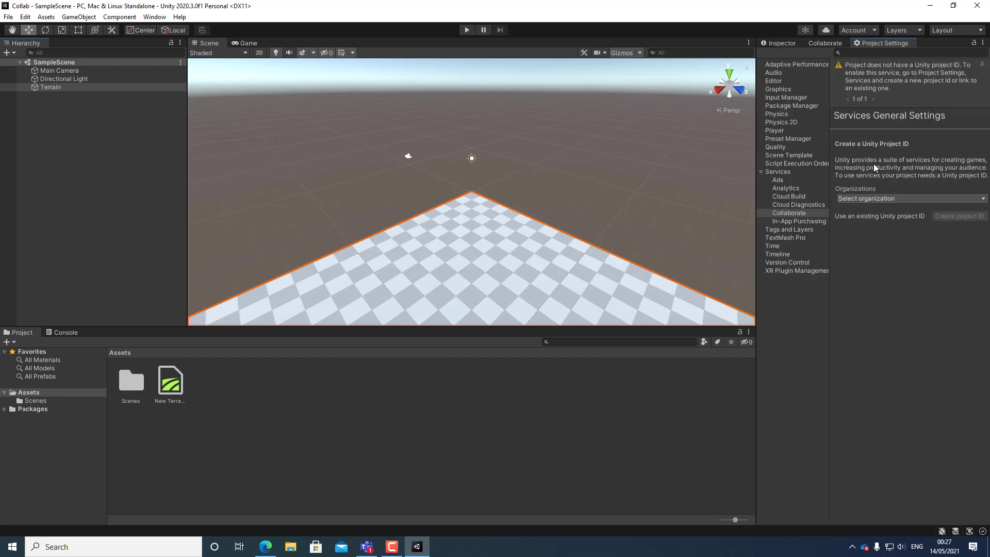
left_click(860, 198)
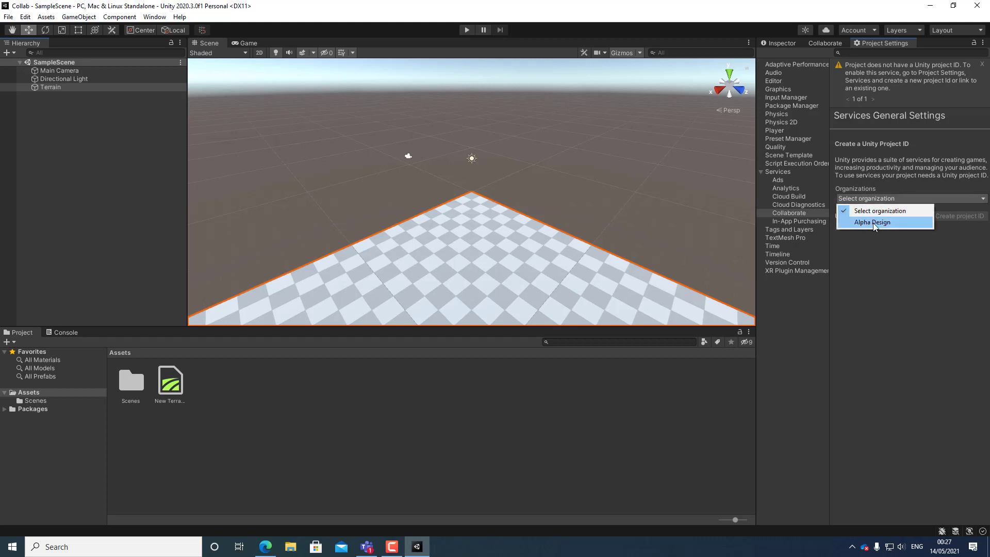
left_click(872, 222)
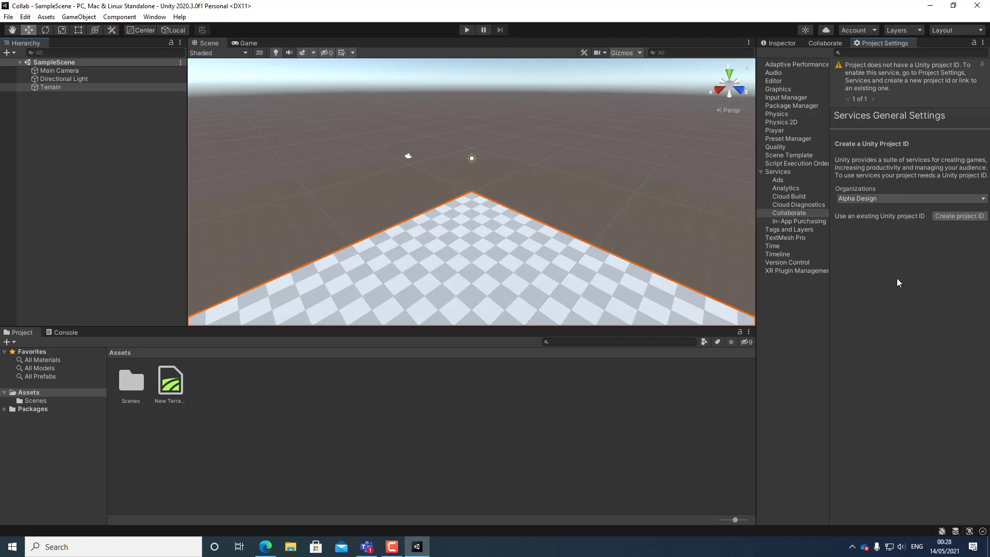
Create a Unity project ID for the project and switch Collaborate on.
left_click(950, 215)
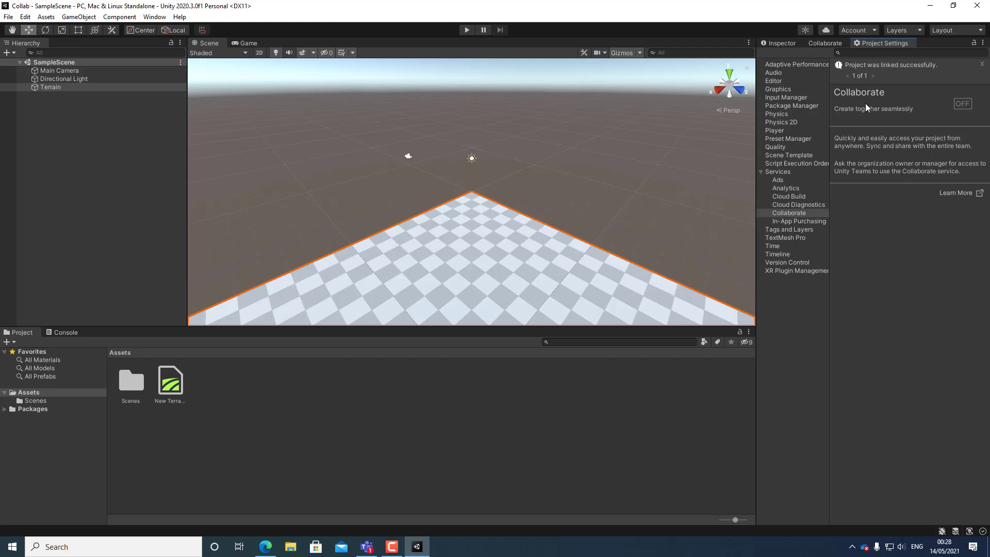
left_click(963, 105)
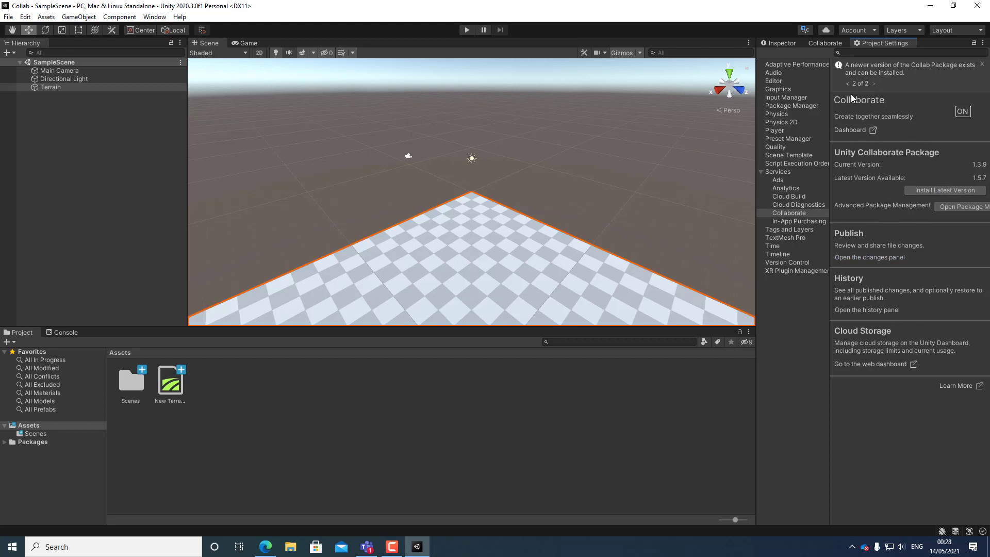
Publish the 5 pending changes with summary 'Stage 1 is now complete: Terrain is now added'.
left_click(804, 29)
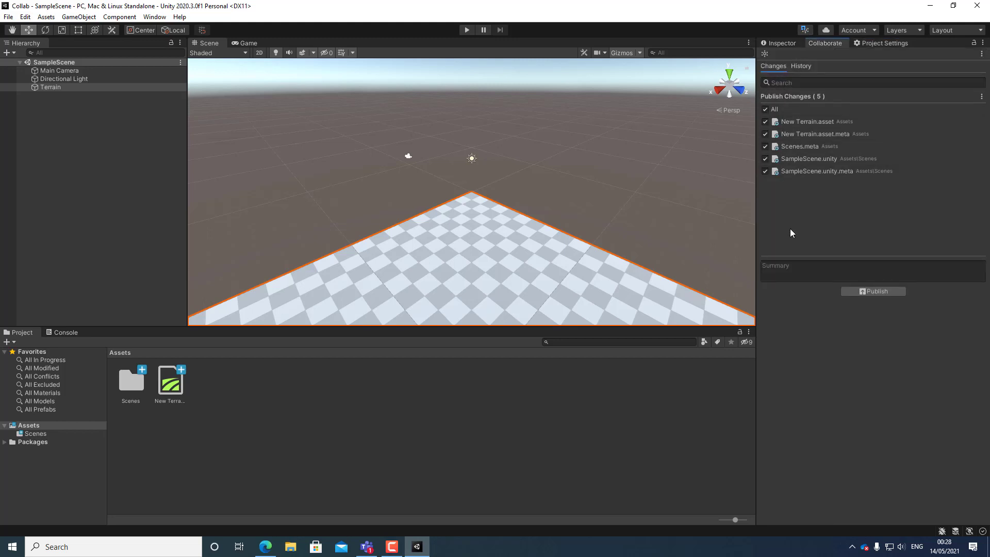
left_click(819, 269)
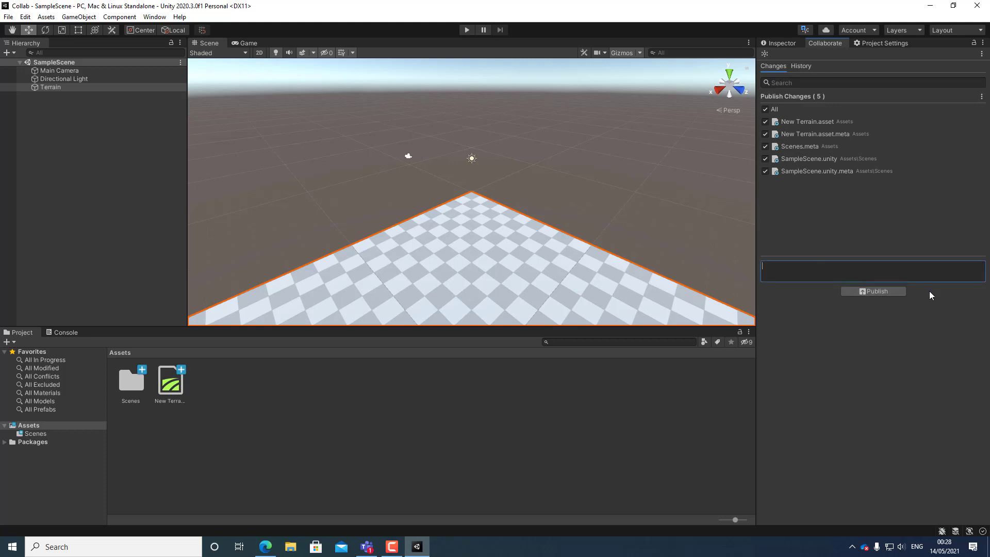
type("Terra")
type("in is now add")
type("ed")
type("Stage ")
type("1 is now com")
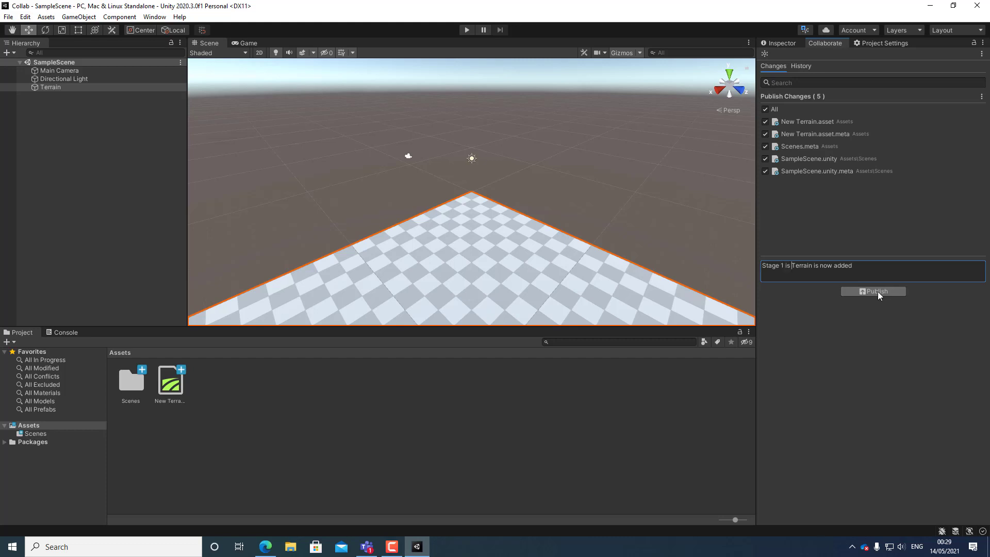
type("plete:")
left_click(873, 292)
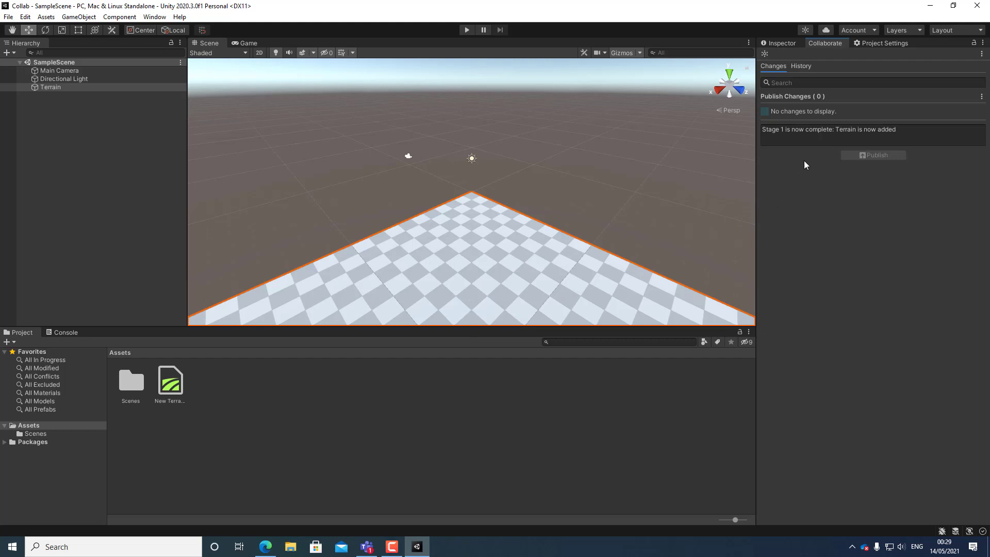
Review the History tab showing the Stage 1 commit and the Initial Commit.
left_click(804, 67)
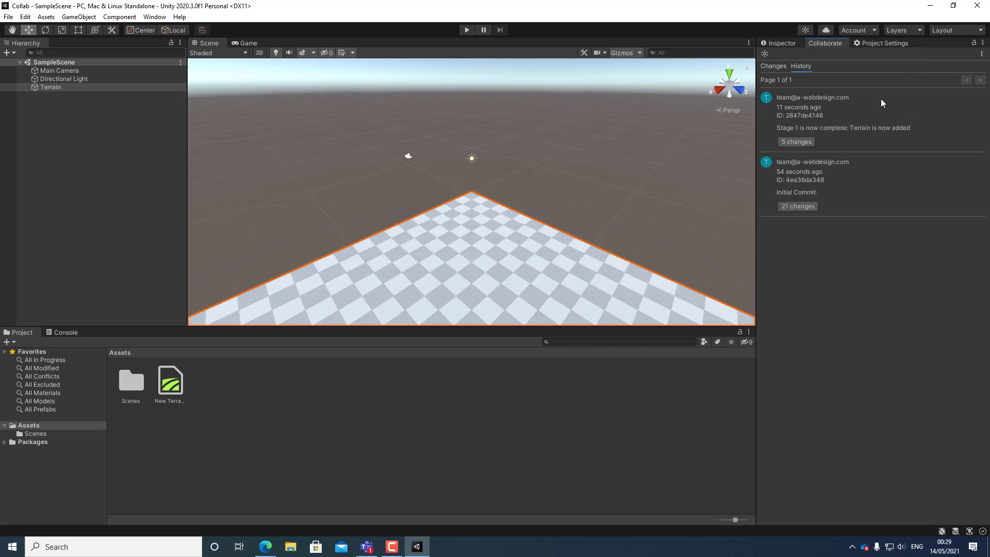
Quit Unity, launch Unity Hub through the 'un' taskbar search, and open the Collab project.
left_click(976, 6)
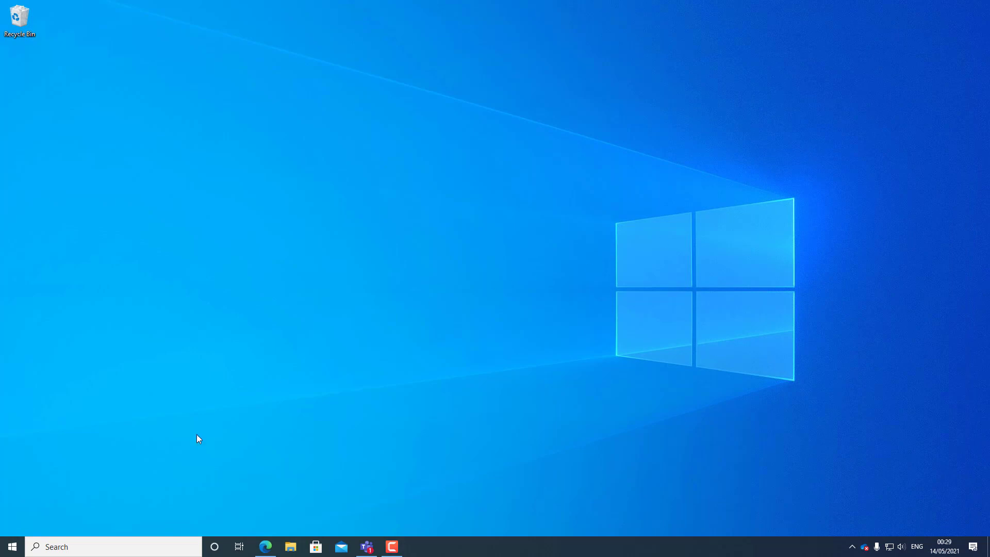
left_click(122, 545)
type("un")
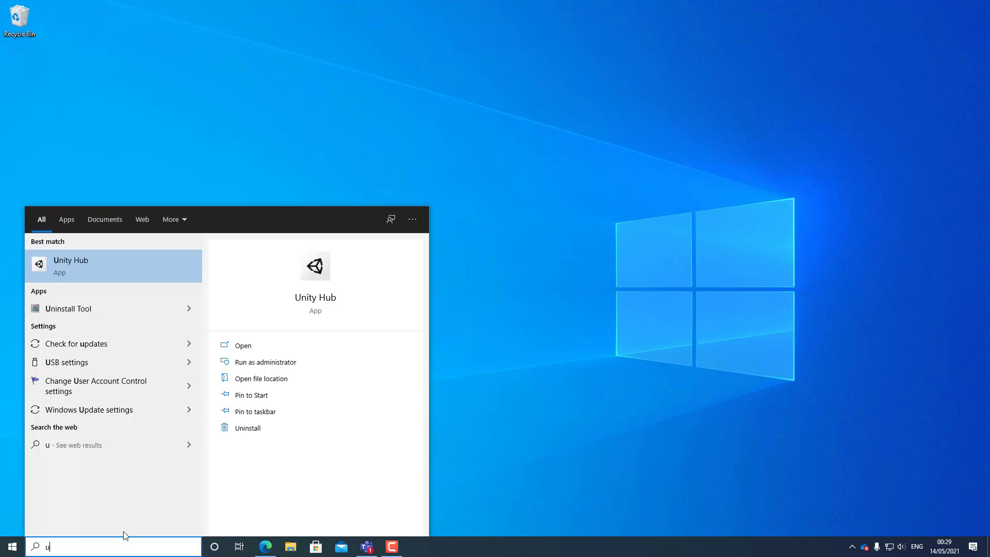
left_click(127, 269)
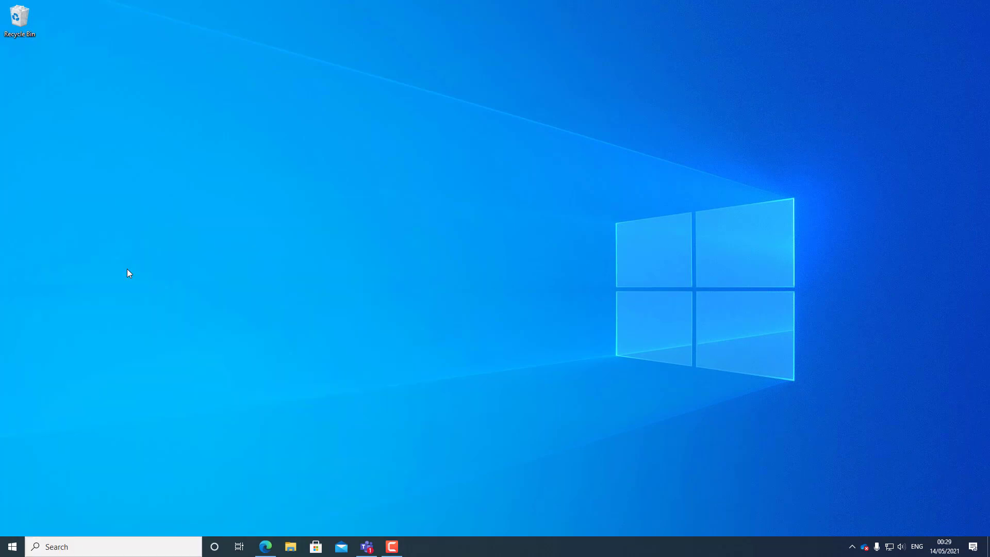
right_click(435, 256)
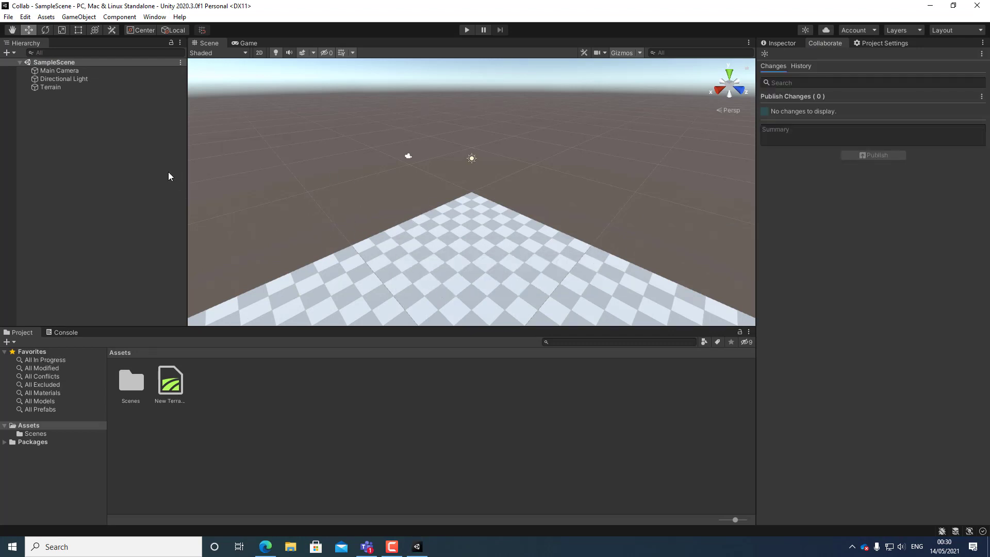
Add a 3D Cube to SampleScene and drag it along Z onto the terrain toward the camera.
right_click(91, 152)
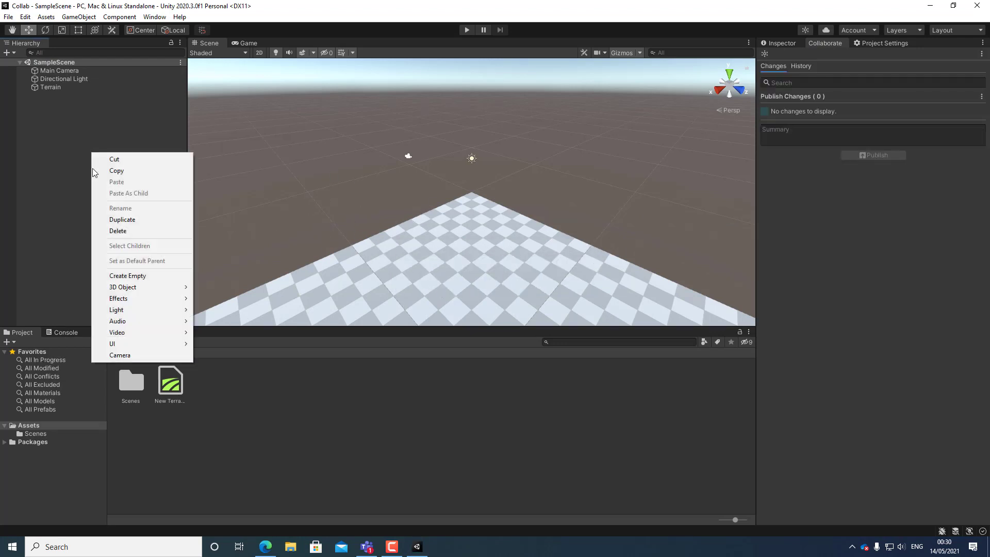
mouse_move(120, 321)
mouse_move(143, 289)
left_click(234, 289)
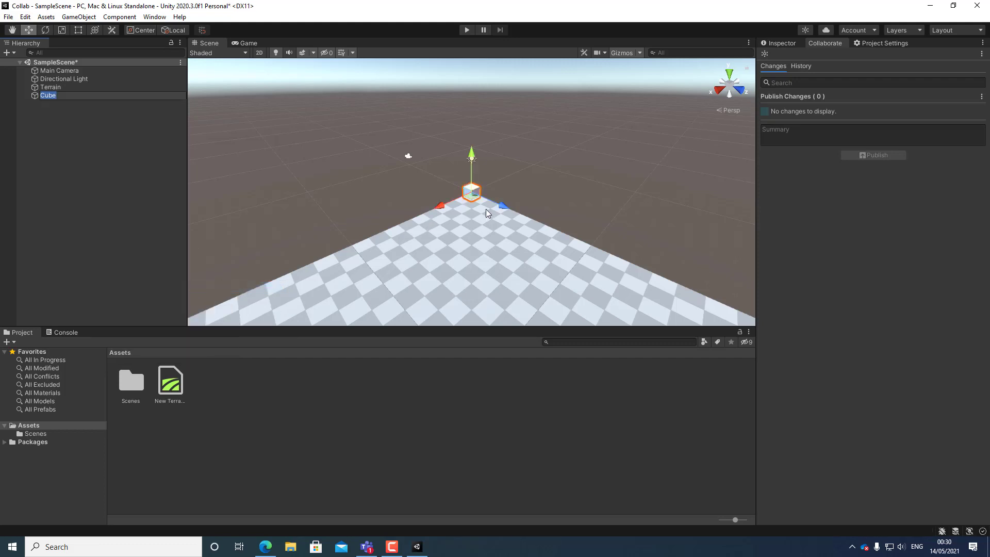
left_click_drag(503, 210, 525, 191)
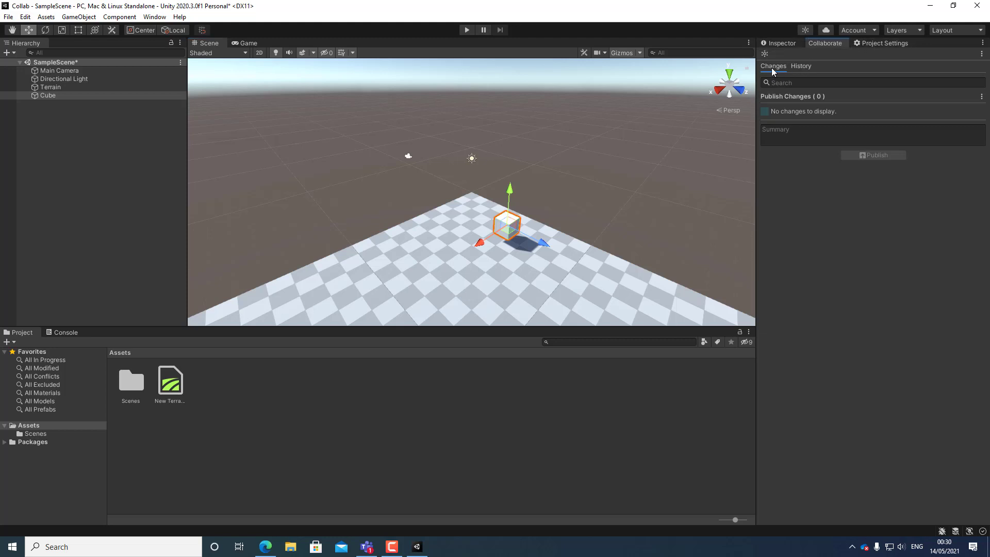
left_click(800, 132)
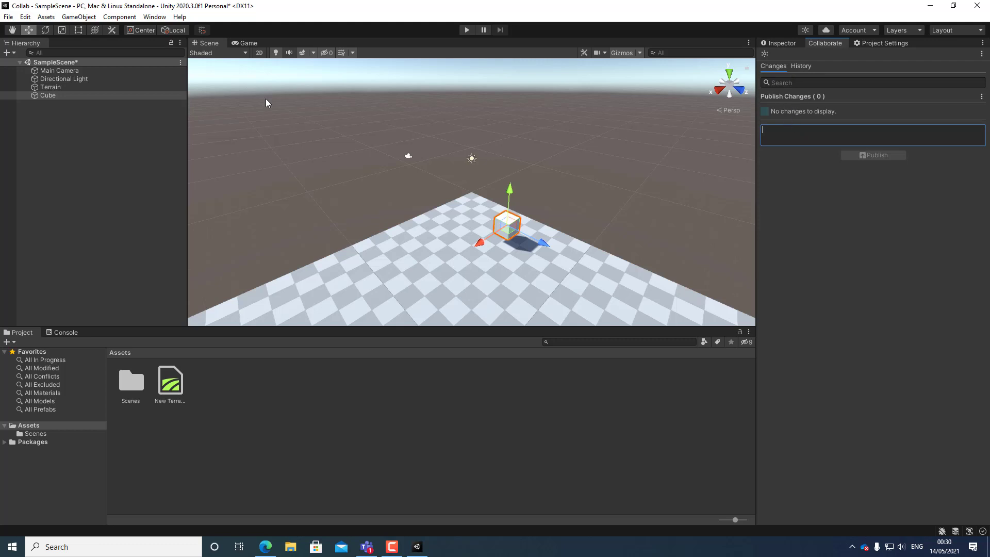
Save the scene and project, then publish the change with summary 'Stage 2 is now complete'.
left_click(7, 18)
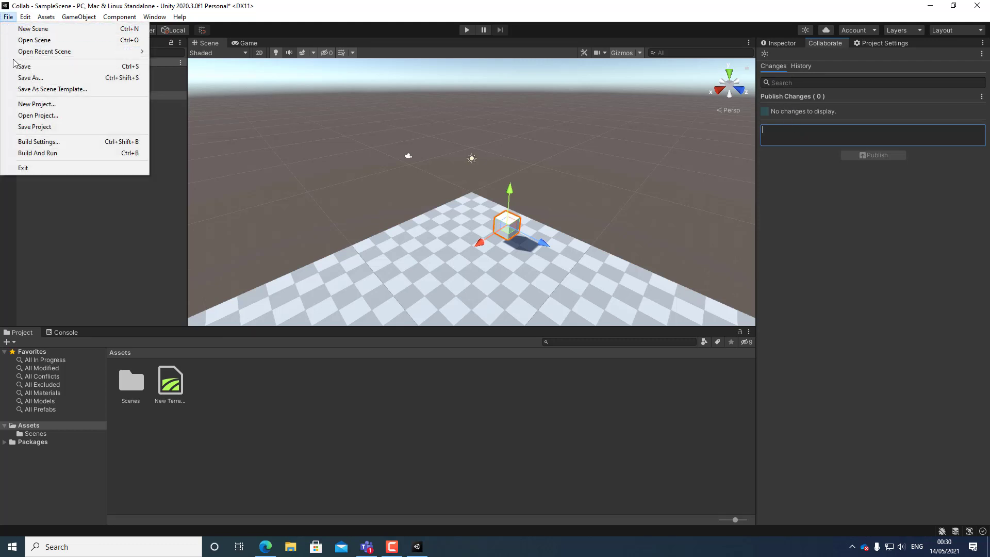
left_click(21, 66)
left_click(8, 18)
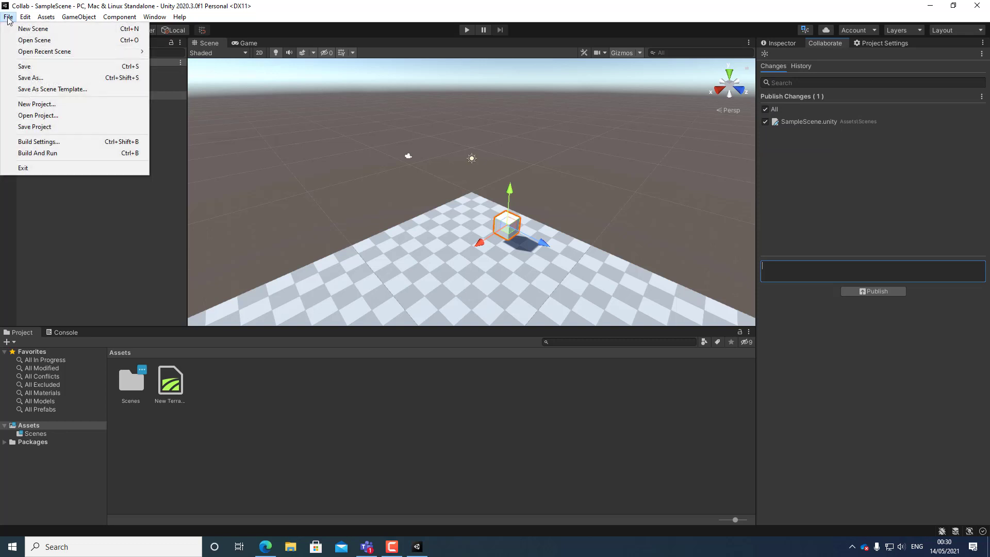
left_click(36, 129)
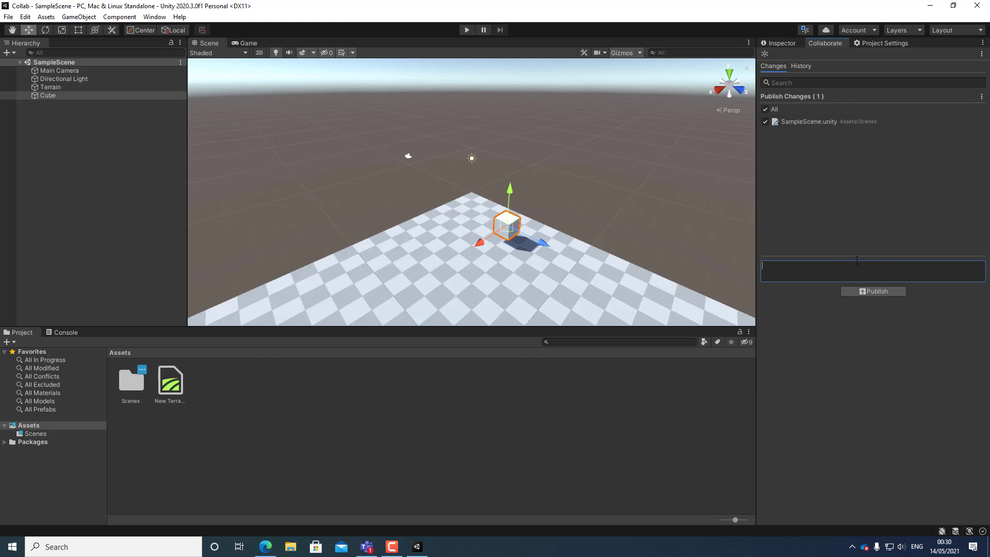
type("Stage 2 is now complete")
left_click(867, 291)
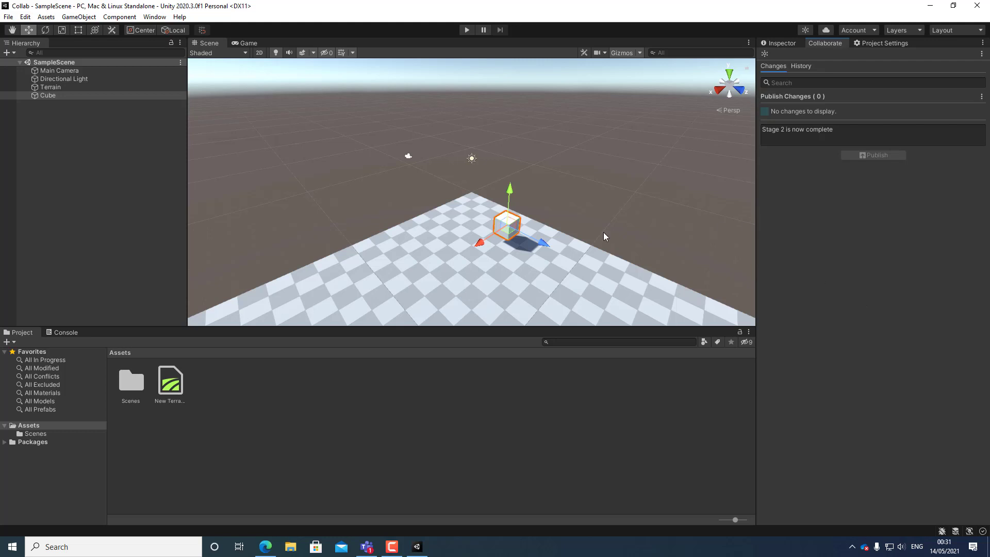
Revert to the Stage 1 commit from Collaborate History, reload the scene, and test it in Play mode.
left_click(569, 248)
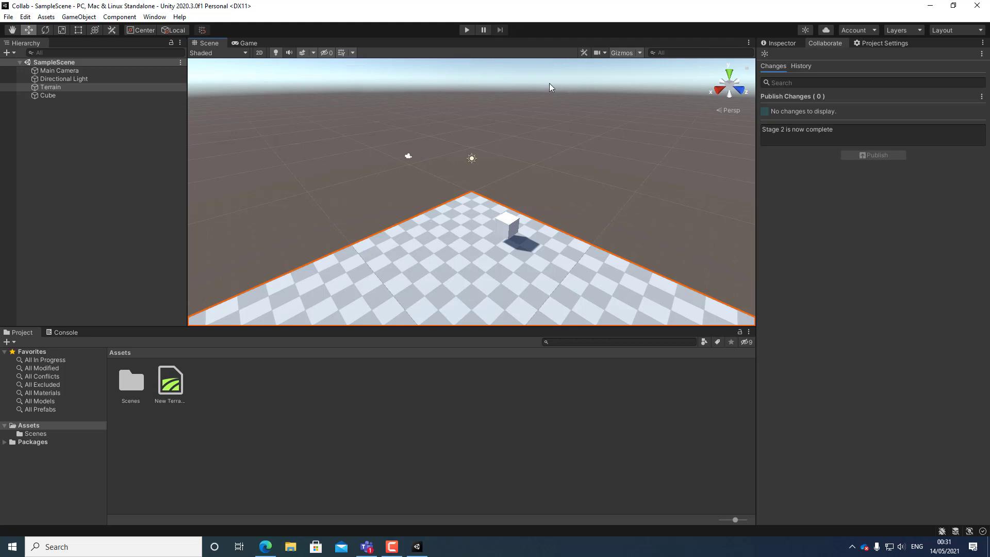
left_click(796, 66)
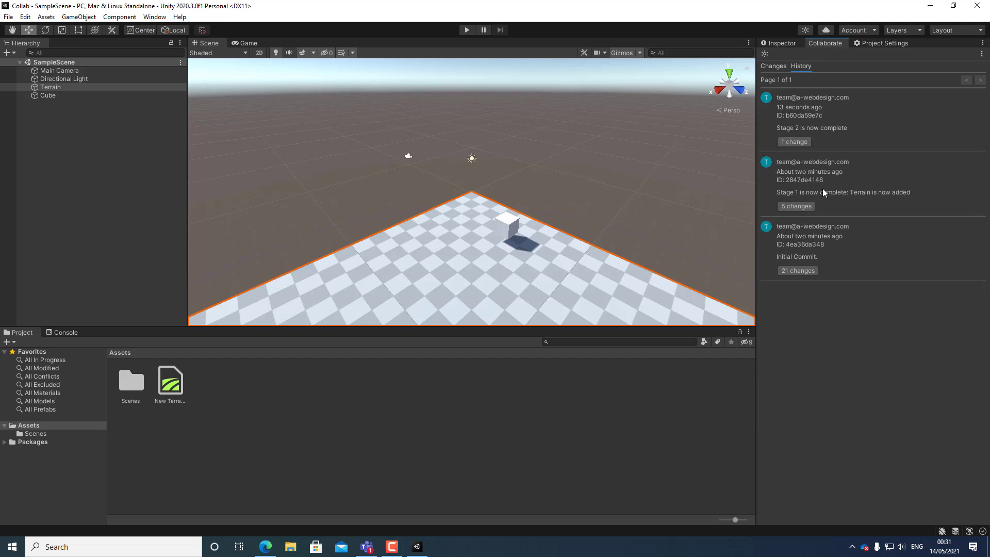
left_click(794, 206)
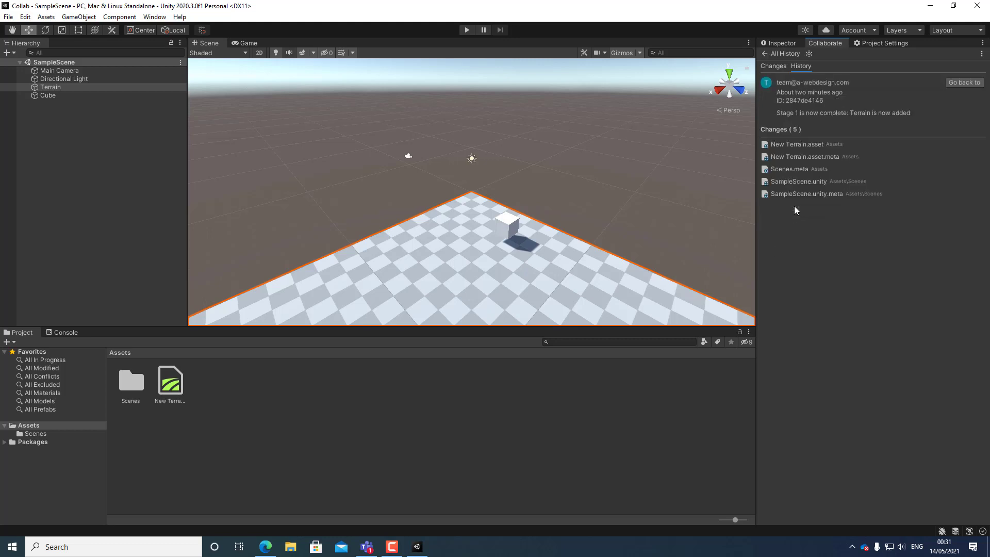
left_click(963, 81)
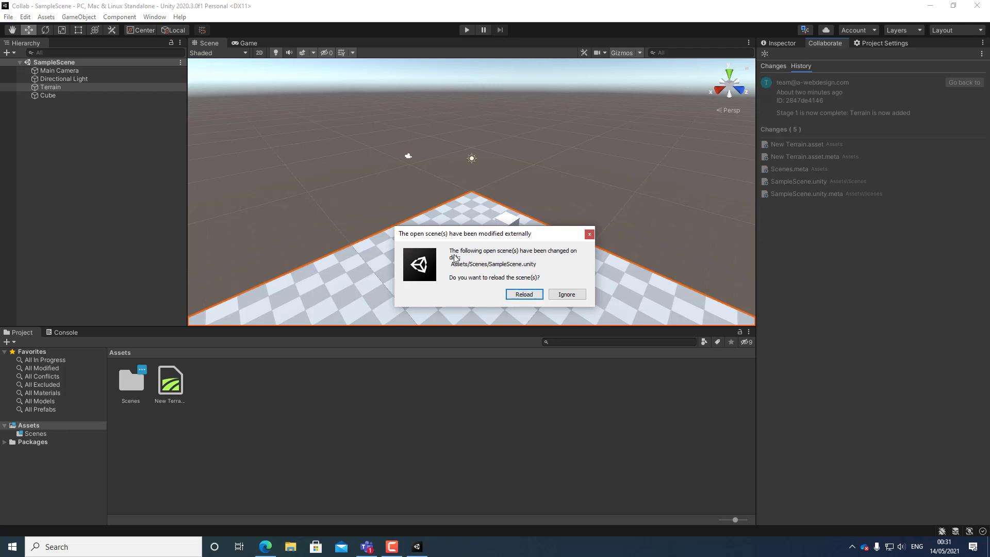
left_click(530, 295)
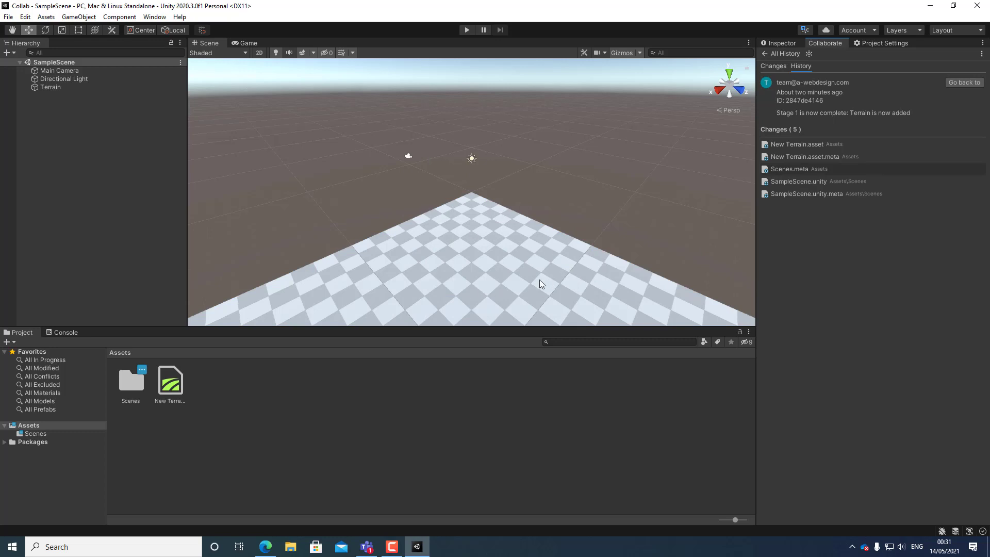
left_click(467, 30)
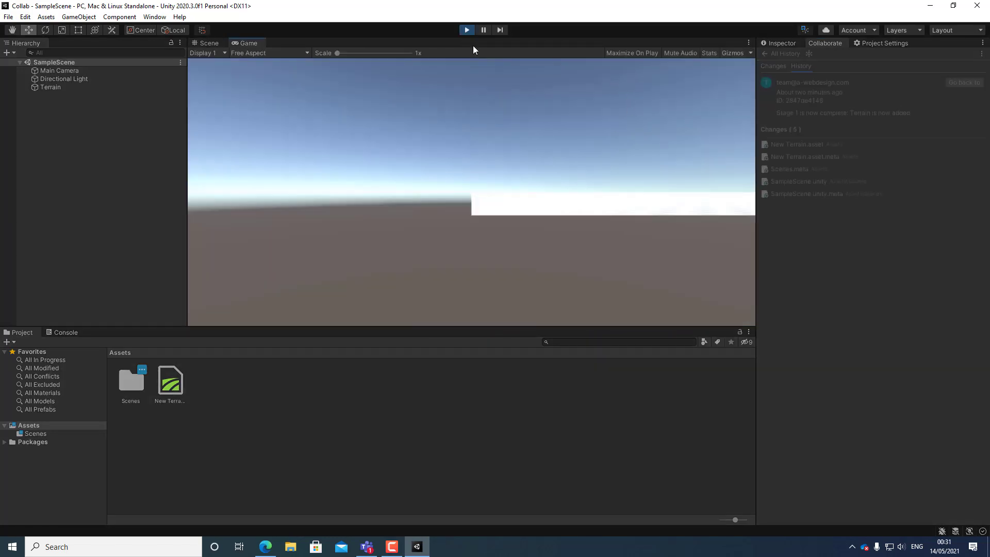
left_click(467, 30)
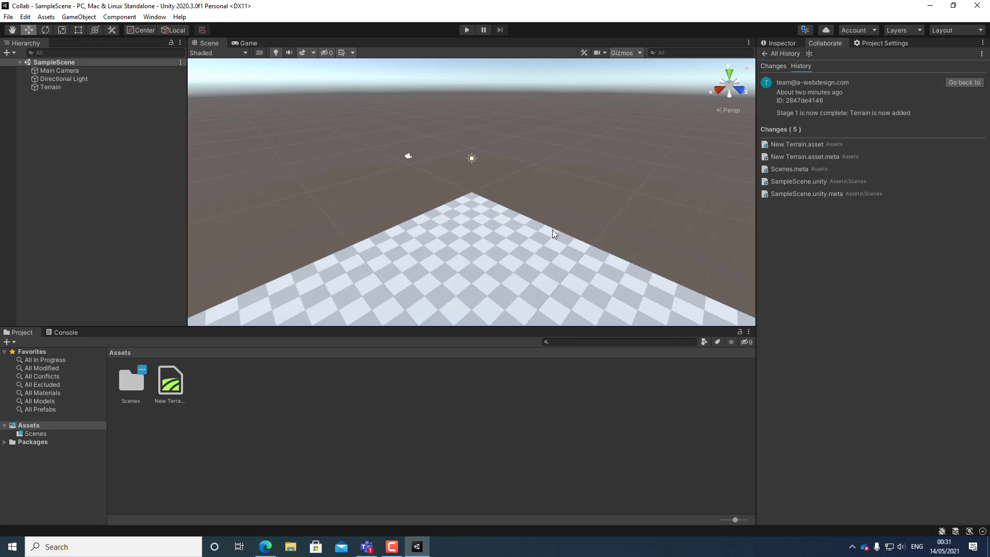
Close the Unity editor and launch Unity Hub through a Windows search for 'unity'.
left_click(976, 6)
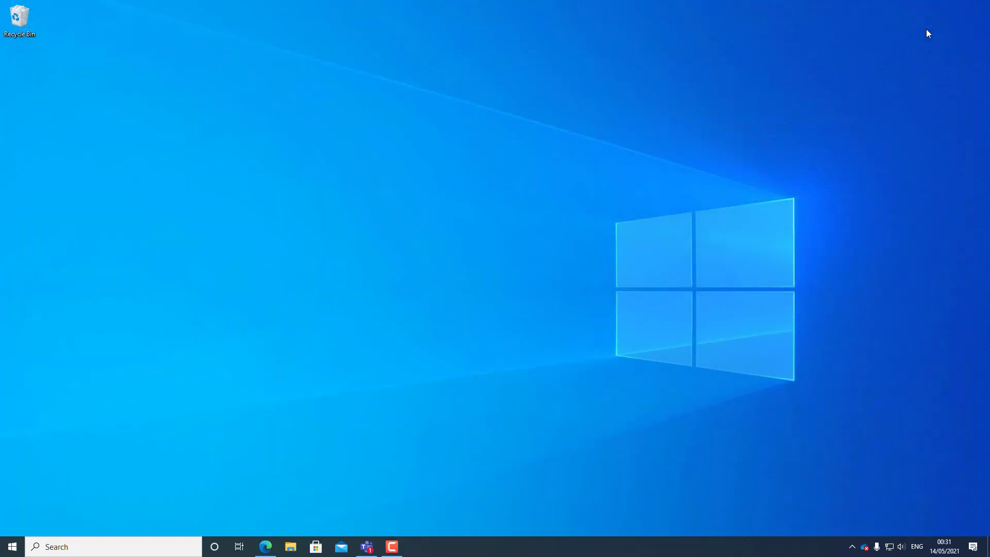
left_click(160, 541)
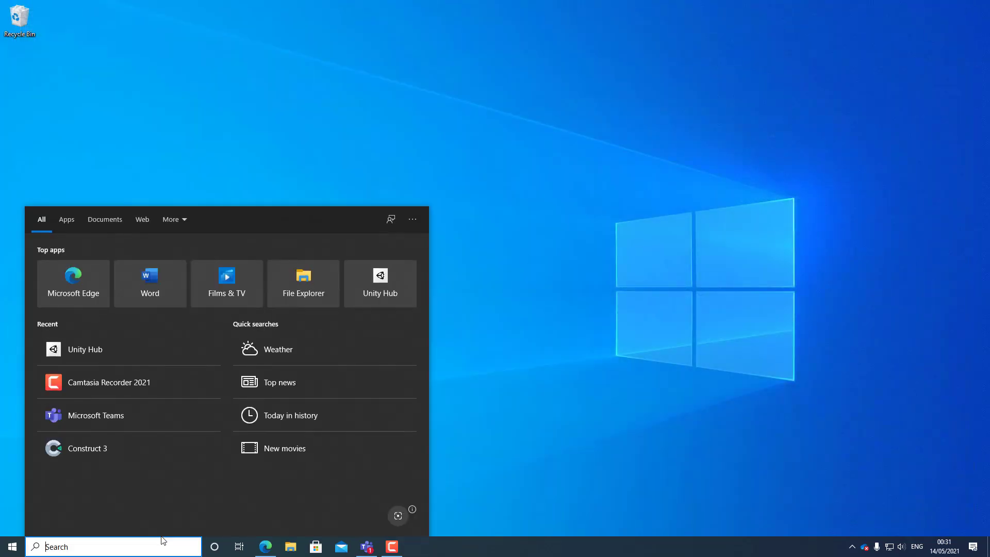
type("unity")
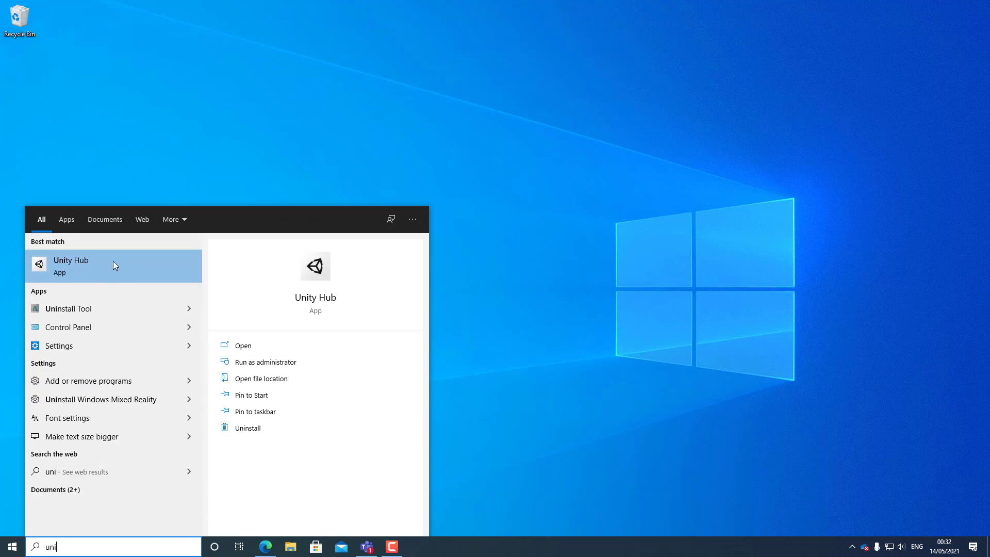
left_click(113, 263)
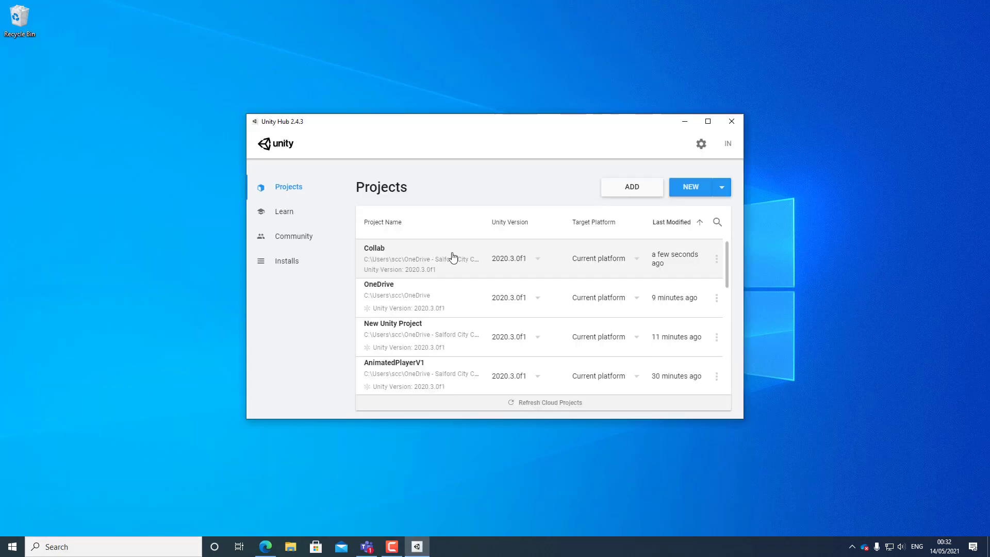
Download the TheoPeppe R WebGL cloud project into the Documents\Unity folder.
scroll(497, 310, "down", 3)
scroll(480, 307, "down", 2)
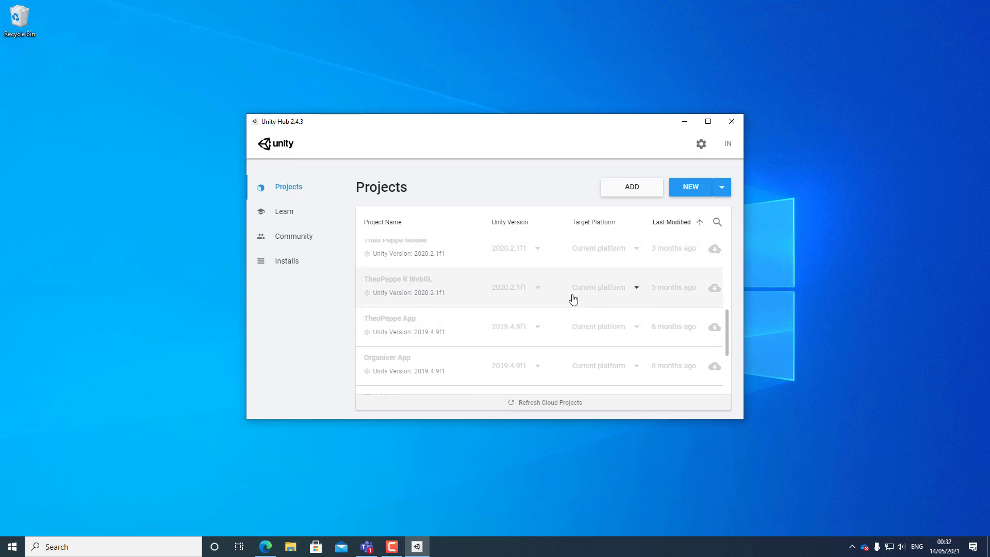
scroll(525, 310, "down", 2)
scroll(562, 319, "down", 1)
scroll(645, 339, "up", 3)
scroll(557, 316, "up", 2)
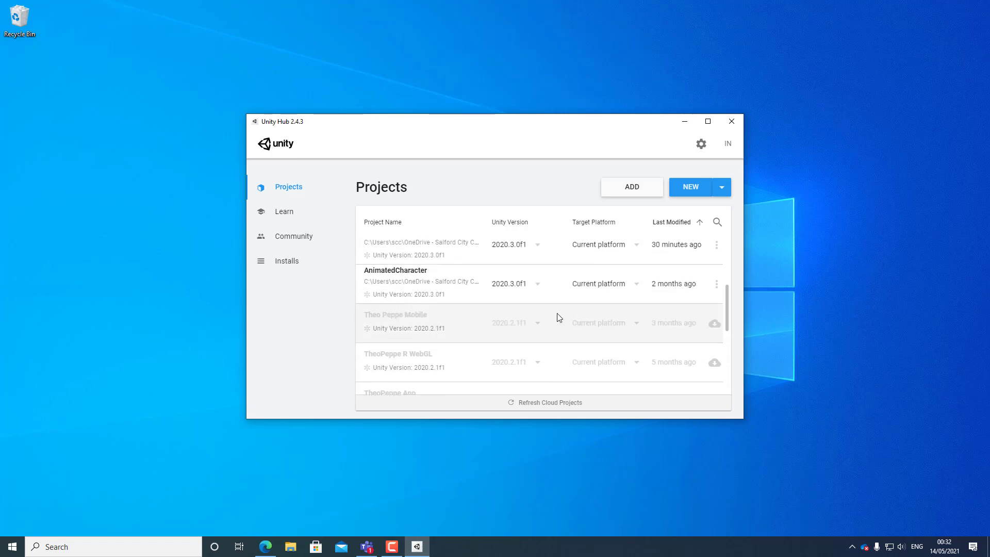
scroll(556, 314, "down", 2)
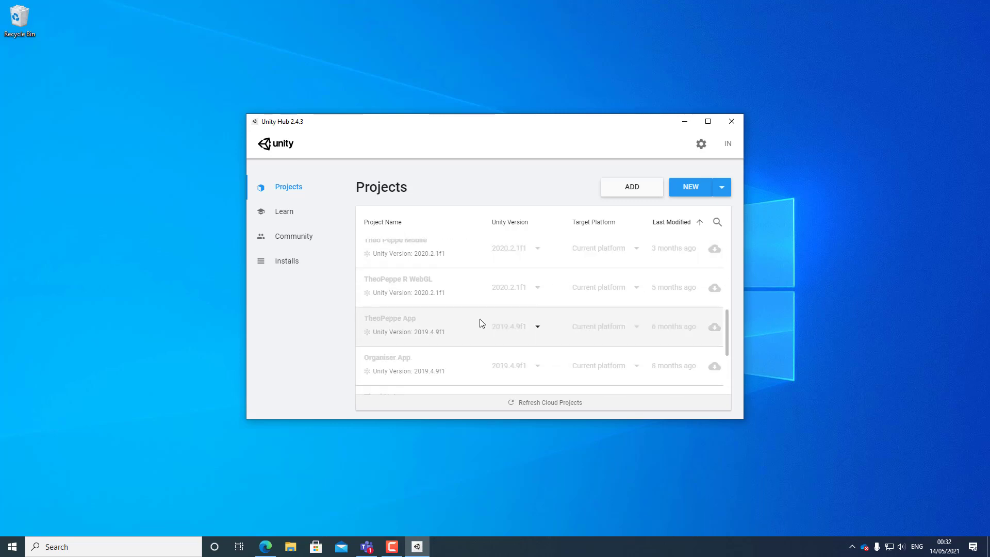
left_click(714, 291)
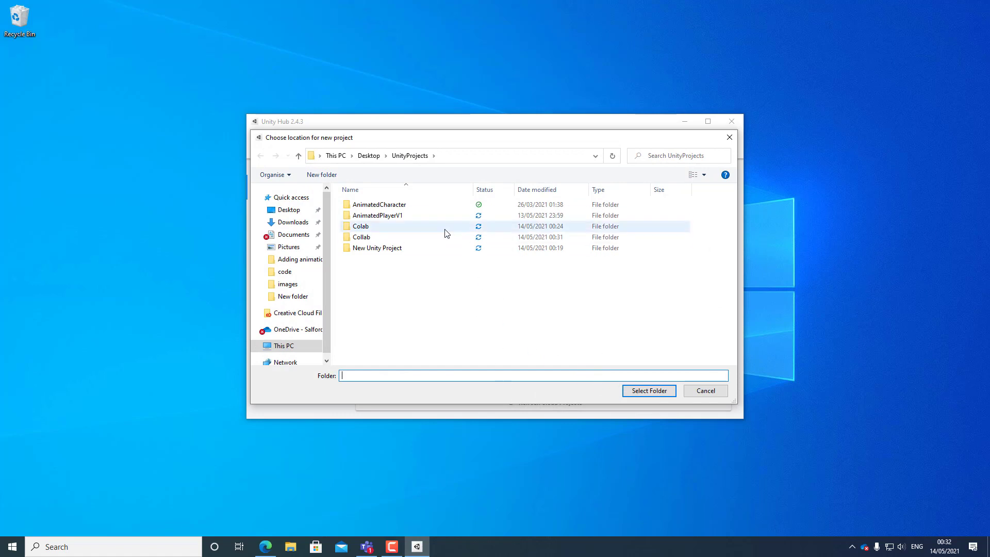
left_click(289, 235)
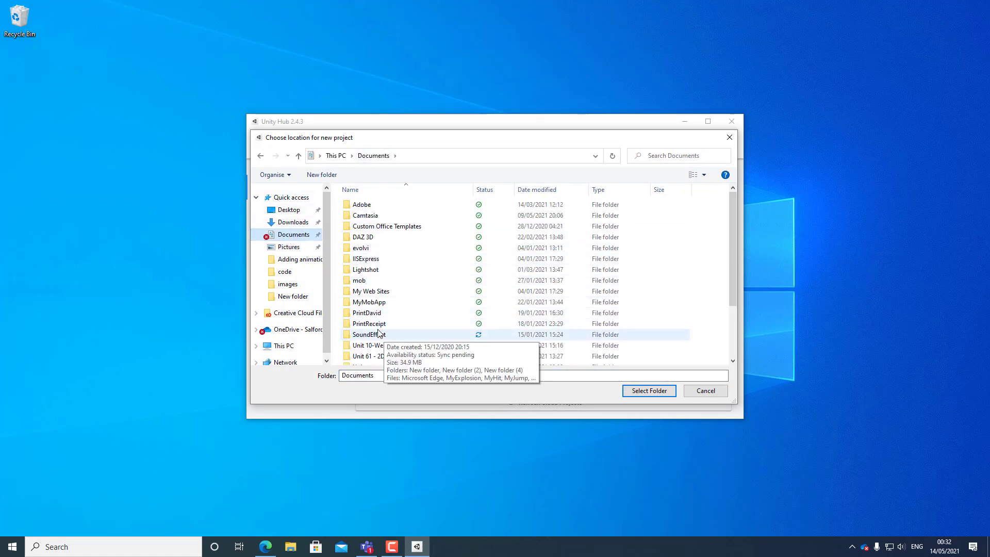
scroll(386, 342, "down", 3)
double_click(382, 296)
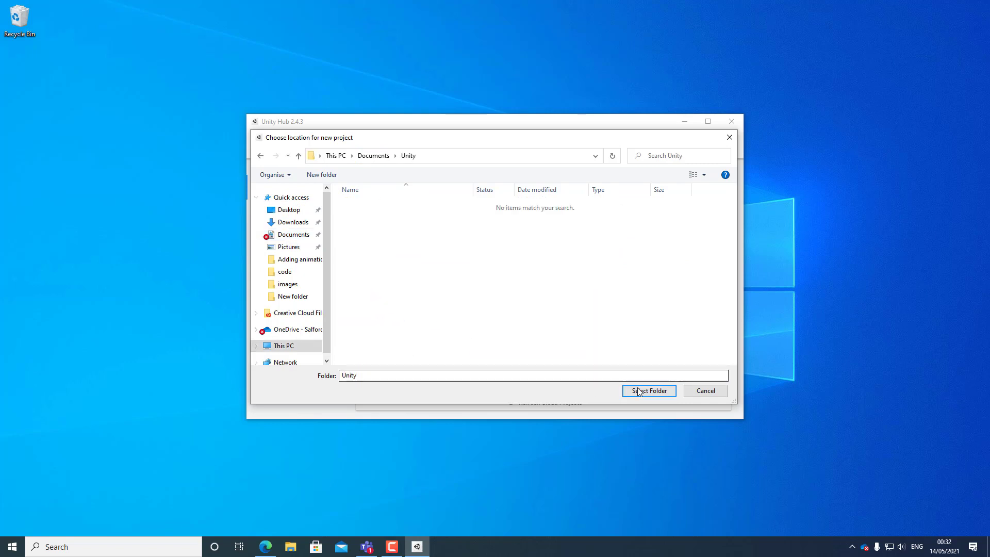
left_click(651, 391)
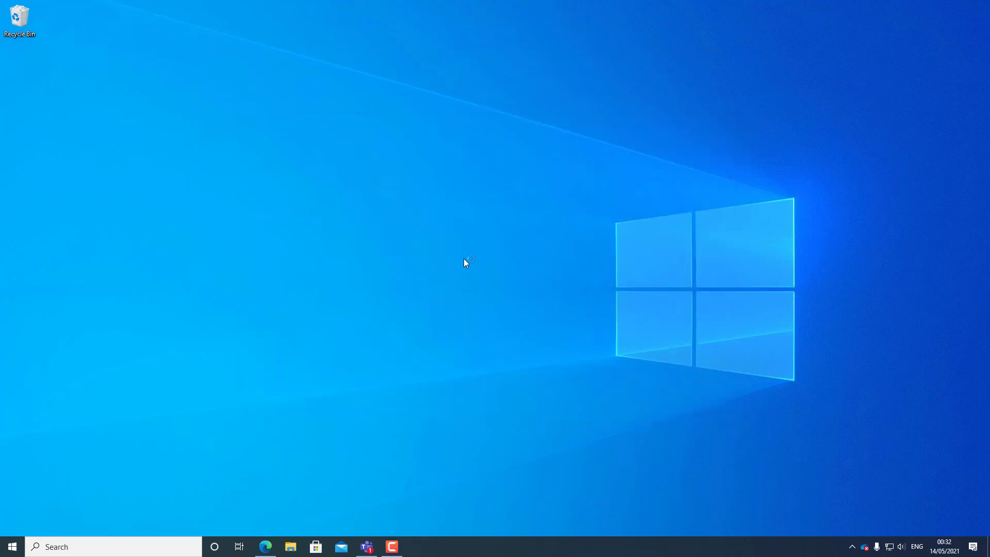